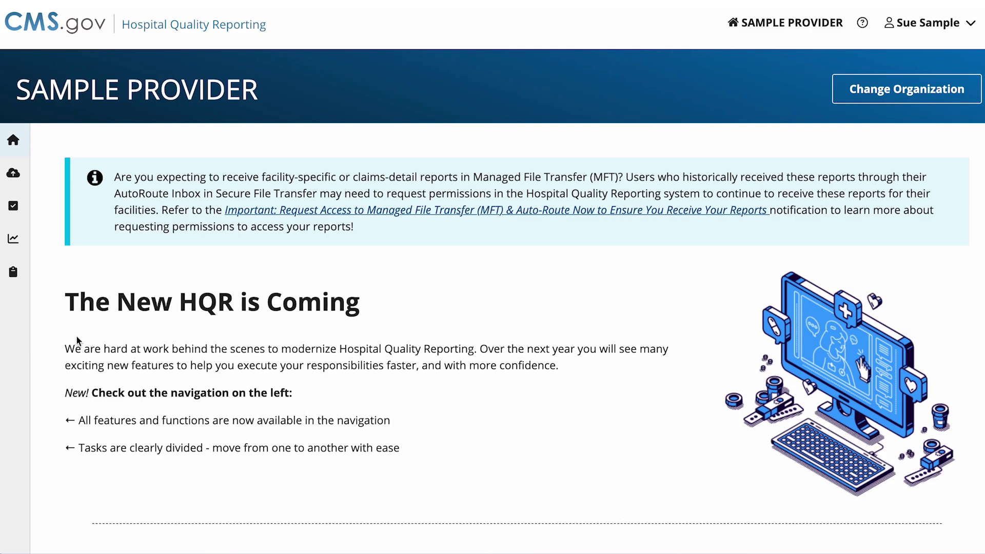
Expand the left sidebar to show section labels such as Dashboard, Data Submissions and Data Results
mouse_move(24, 334)
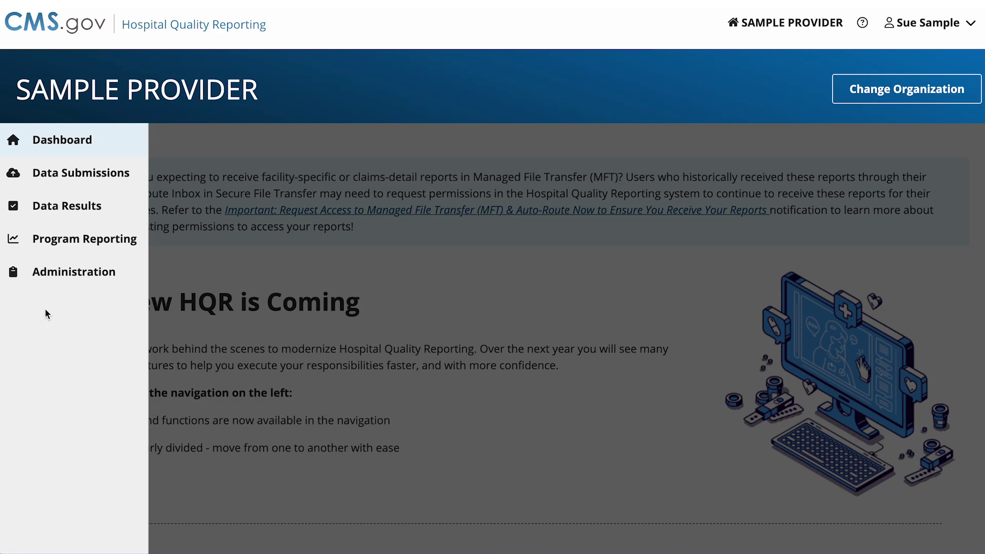
Go to Data Results > eCQM to reach the eCQM Upload History page
click(94, 211)
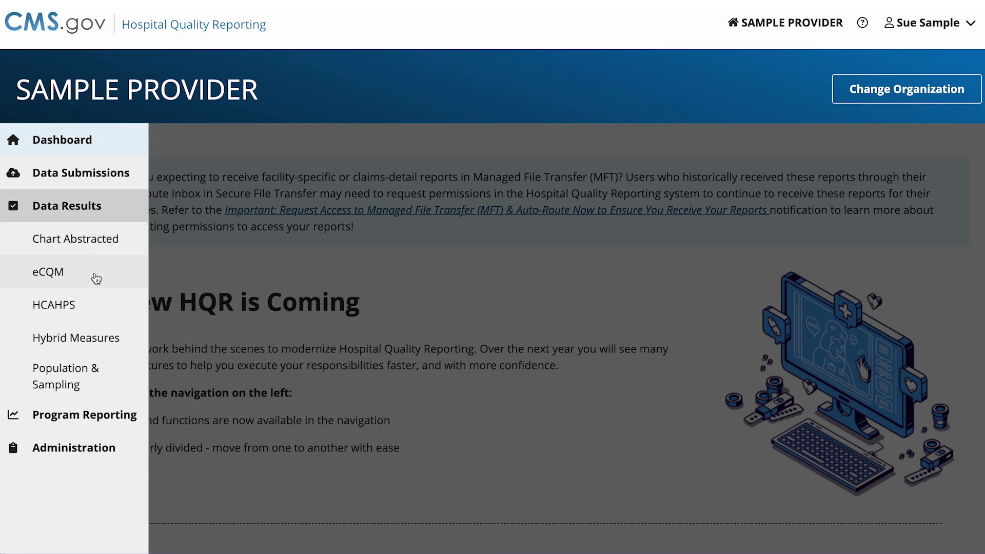
click(76, 278)
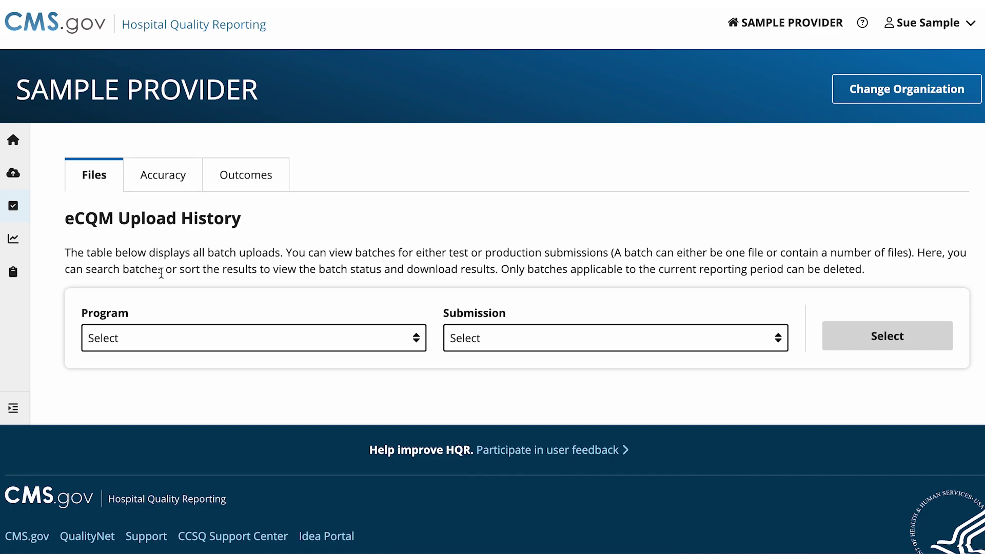
Filter uploads to the IQR / PI program and Production submissions, then scroll to the batch table
click(416, 338)
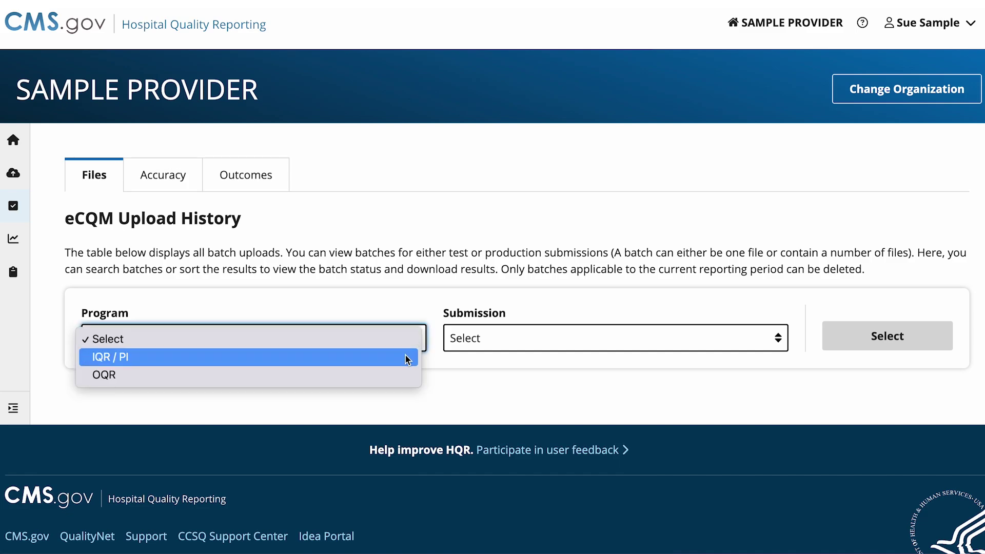
click(406, 358)
click(488, 346)
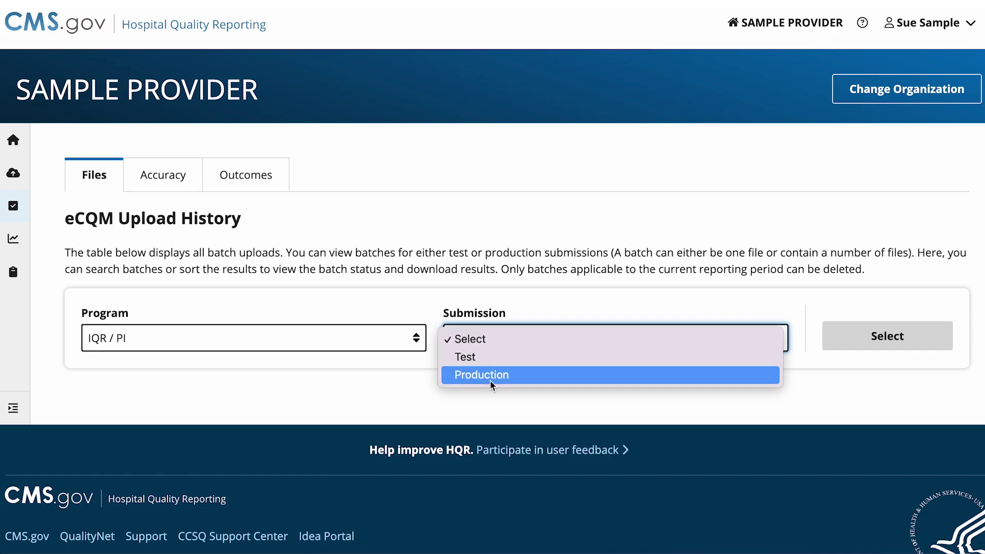
click(491, 379)
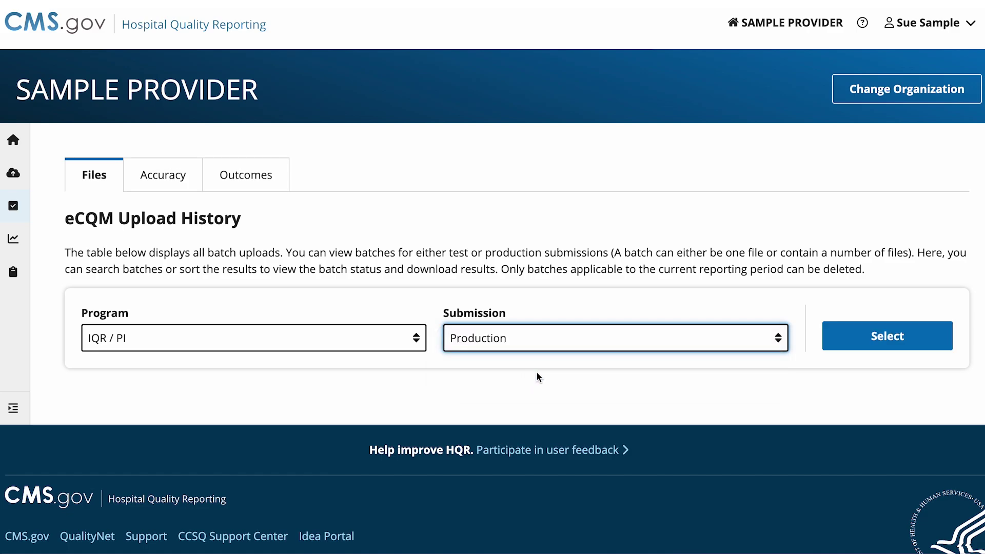
click(869, 347)
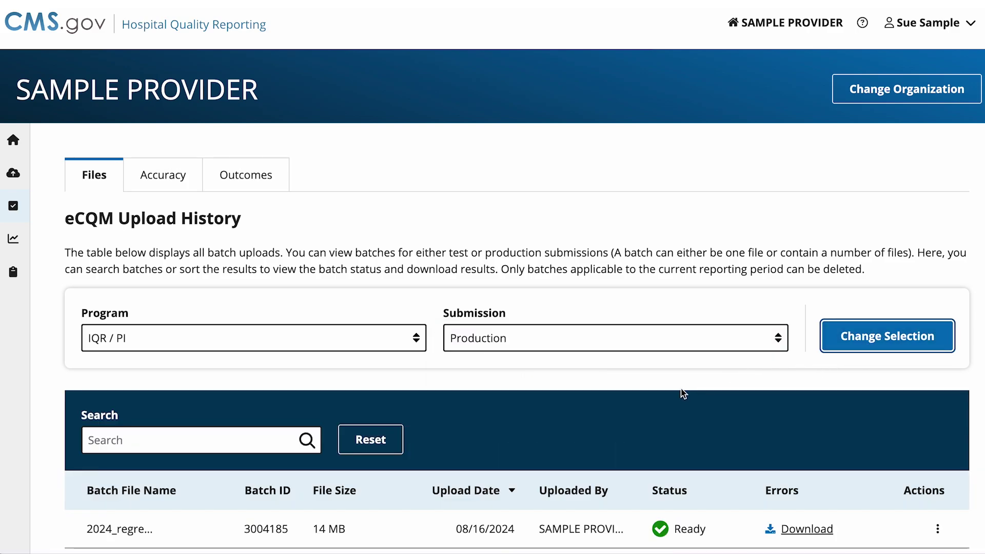
scroll(683, 393, down, 2)
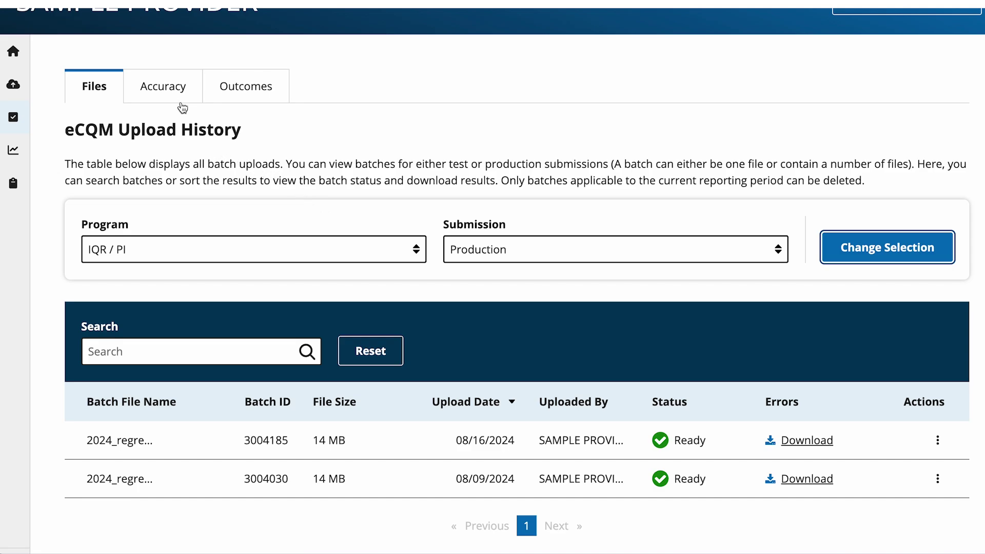
On the Accuracy tab, load IQR / PI Test submission files for Q4 2024
click(178, 102)
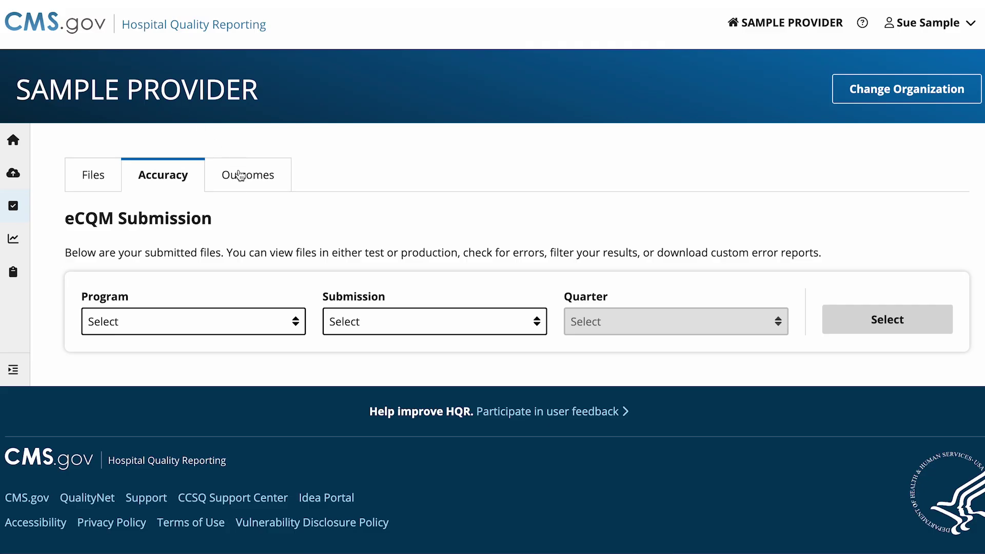
click(295, 321)
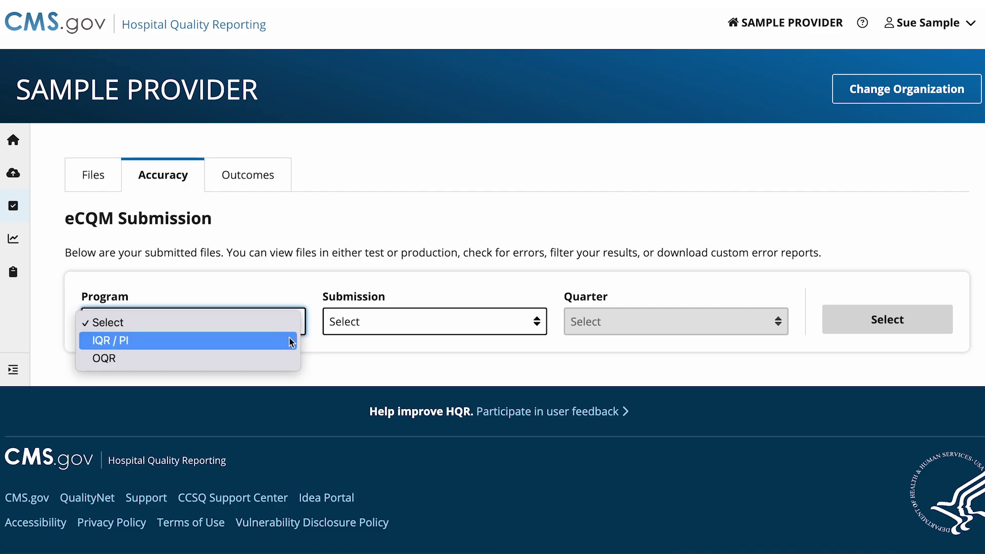
click(290, 340)
click(538, 322)
click(519, 340)
click(605, 321)
click(610, 338)
click(867, 329)
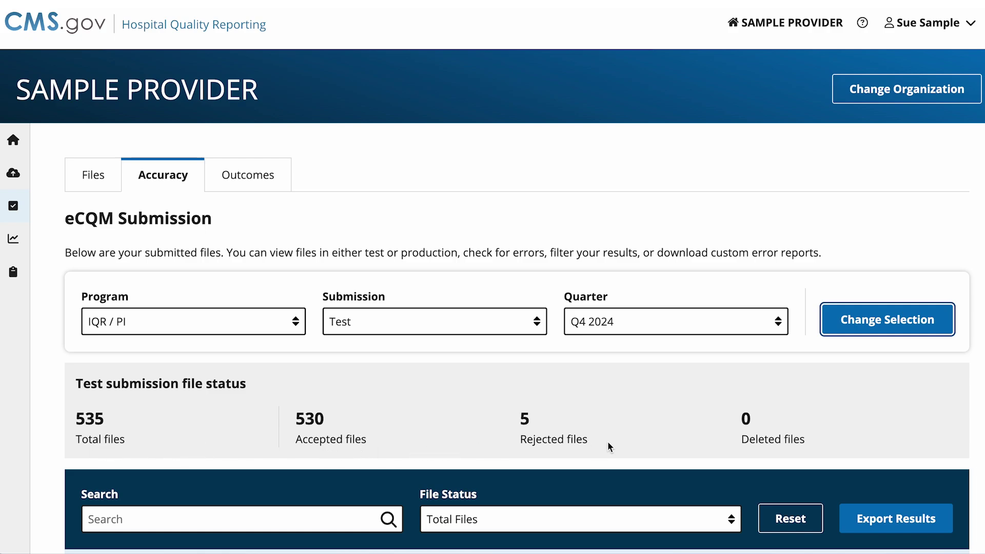
Keep the Total Files filter and review, then close, the second file's error details
scroll(789, 433, down, 3)
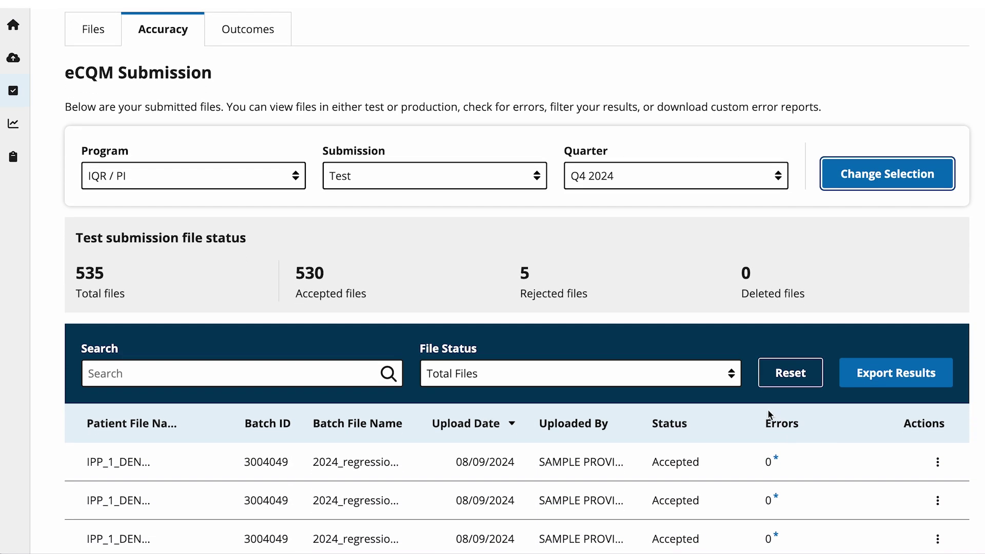
click(732, 377)
click(732, 374)
scroll(732, 401, down, 3)
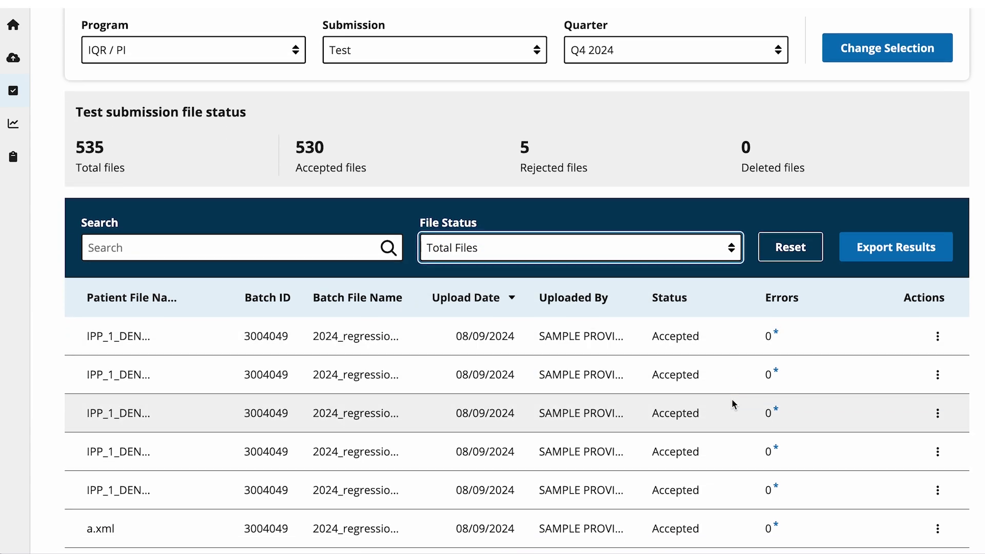
click(776, 372)
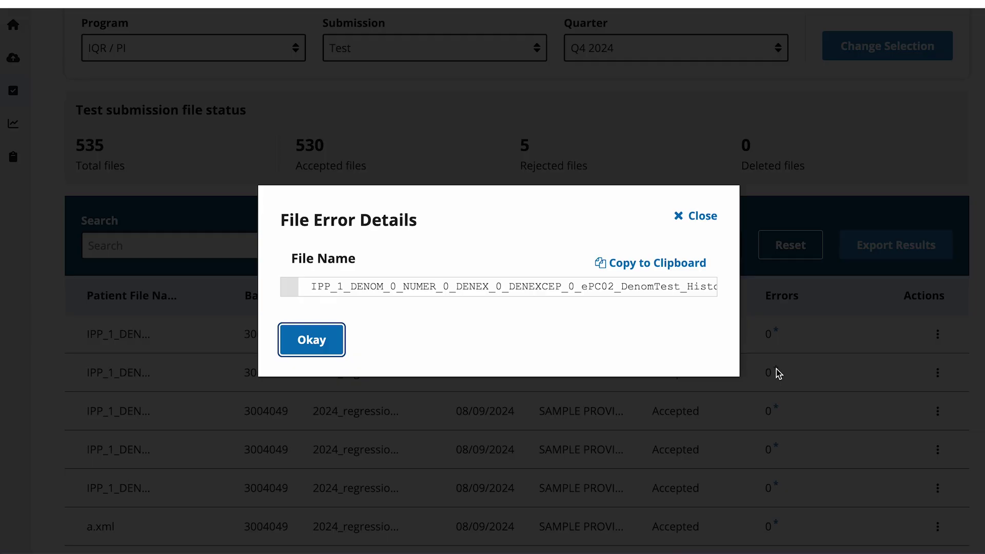
click(706, 218)
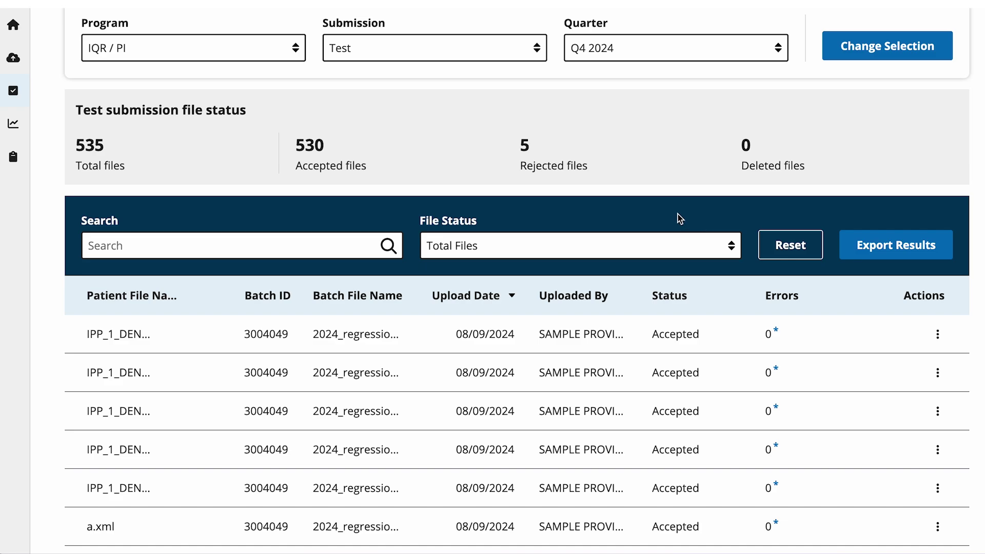
Return to the top of the page and switch to the Outcomes tab
scroll(678, 214, up, 4)
scroll(678, 213, up, 1)
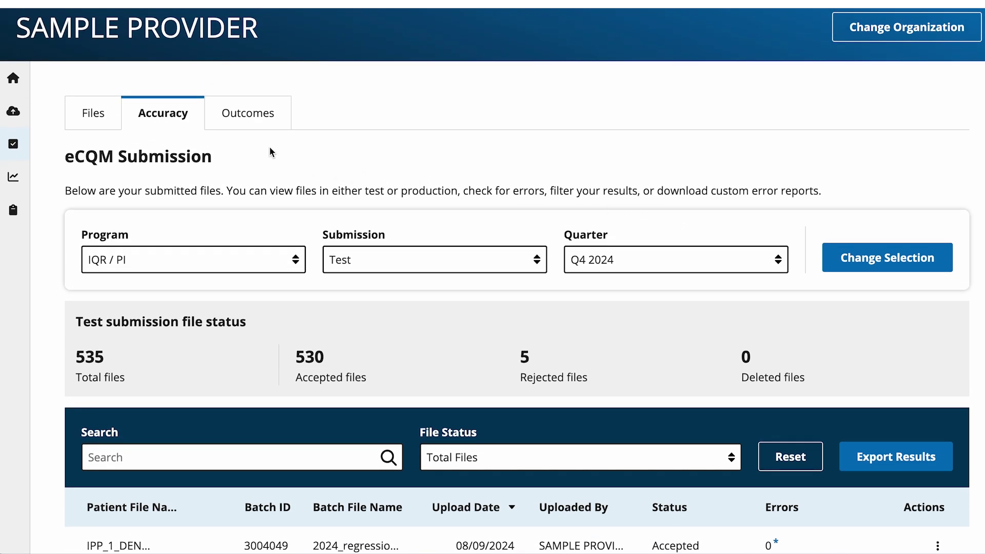
click(257, 122)
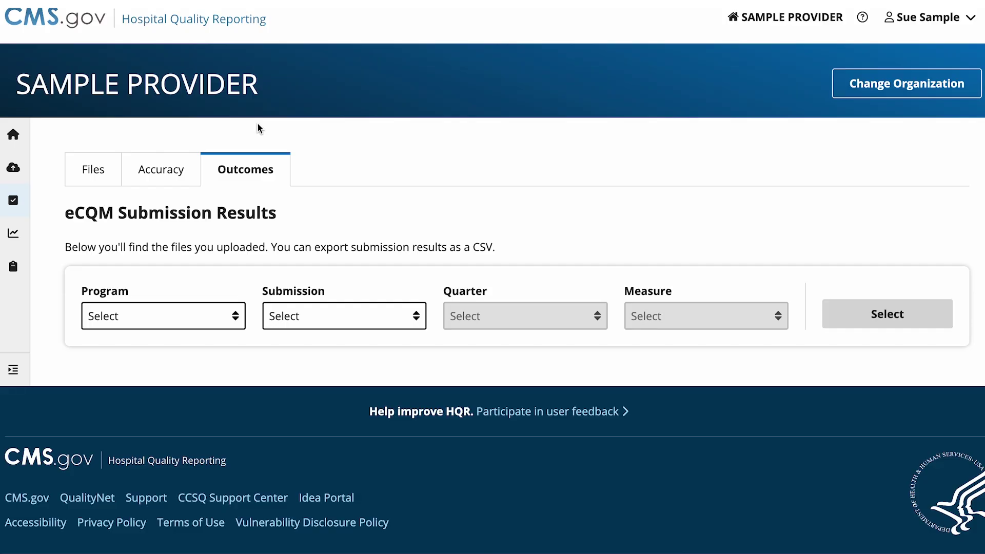
Load results for IQR / PI, Test, Q4 2024 and measure PC-02
click(236, 322)
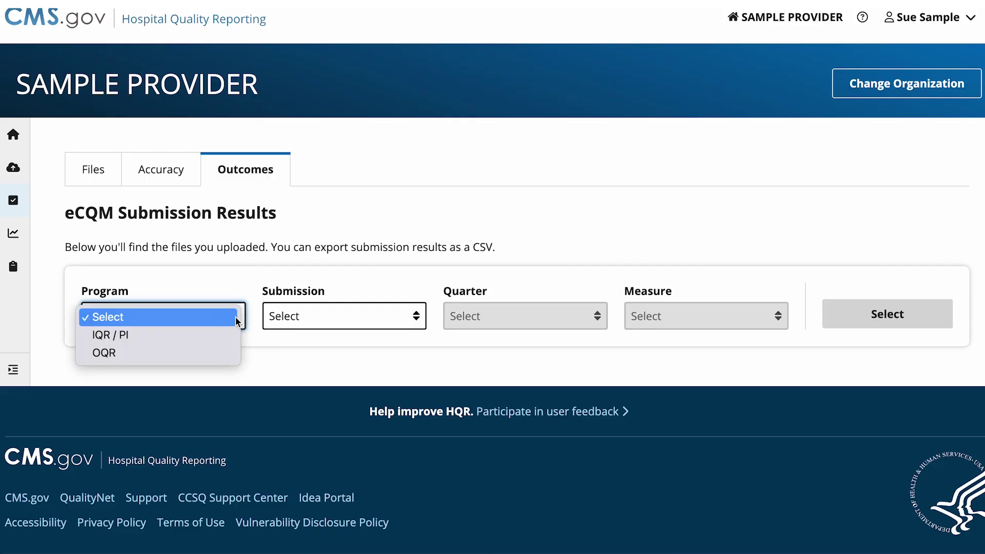
click(227, 338)
click(399, 324)
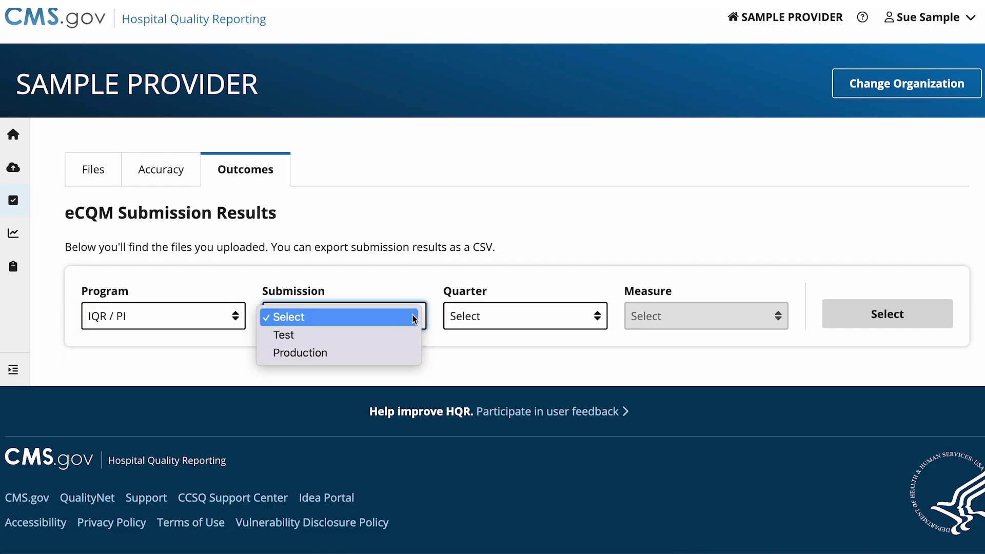
click(404, 338)
click(590, 320)
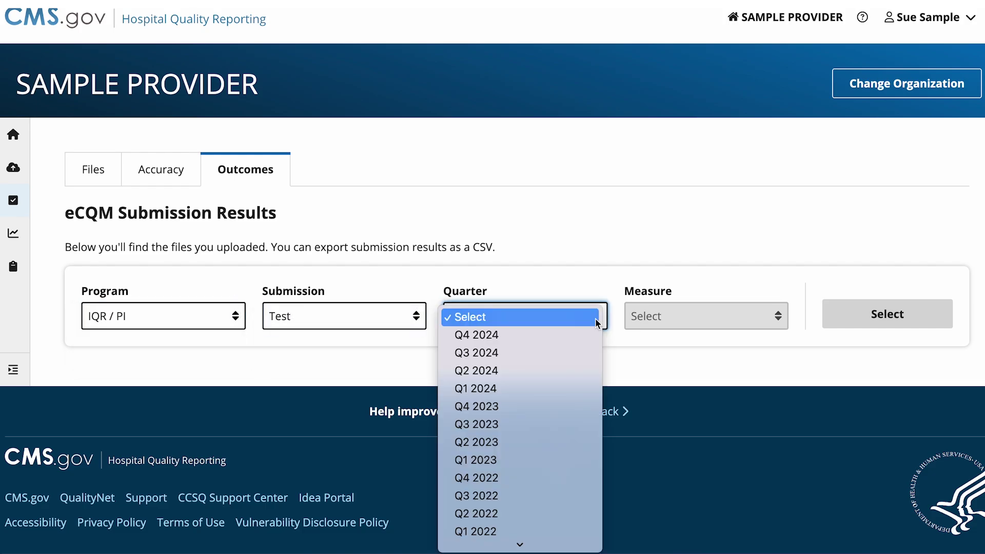
click(592, 334)
click(697, 320)
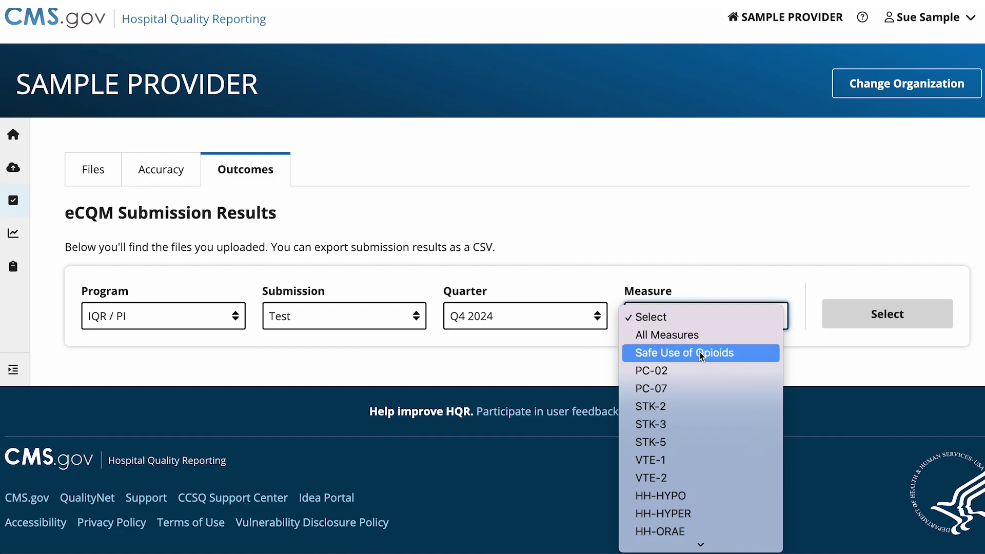
click(693, 370)
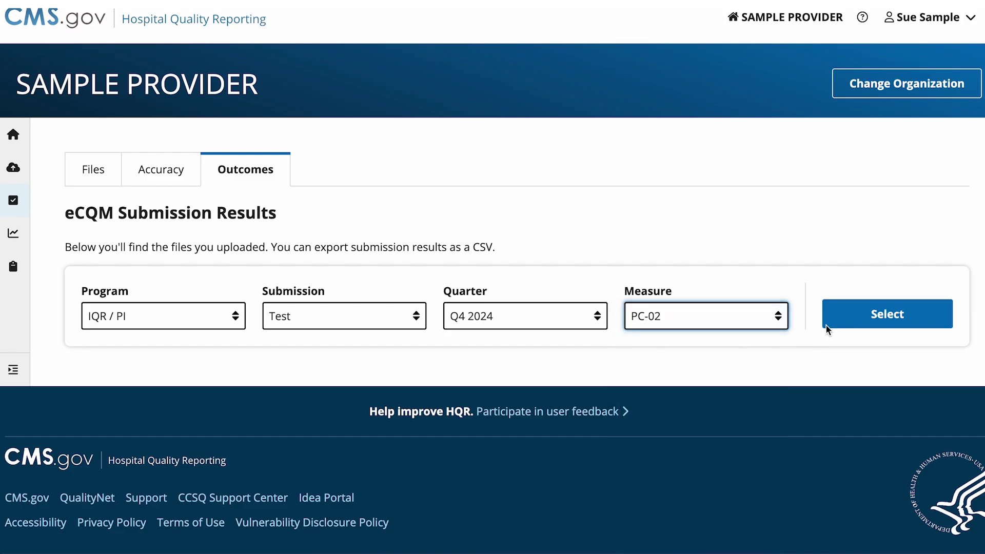
click(865, 324)
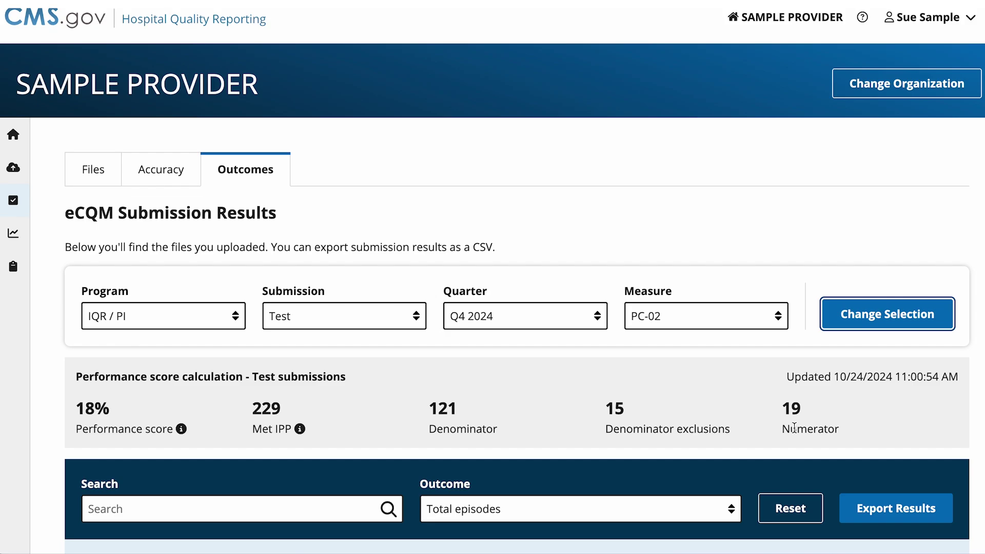
click(182, 430)
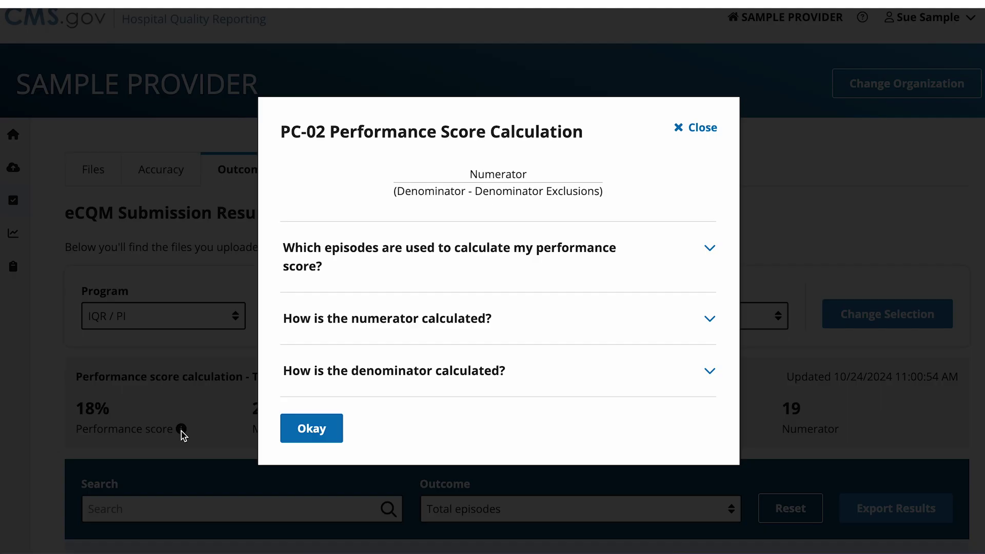
click(701, 128)
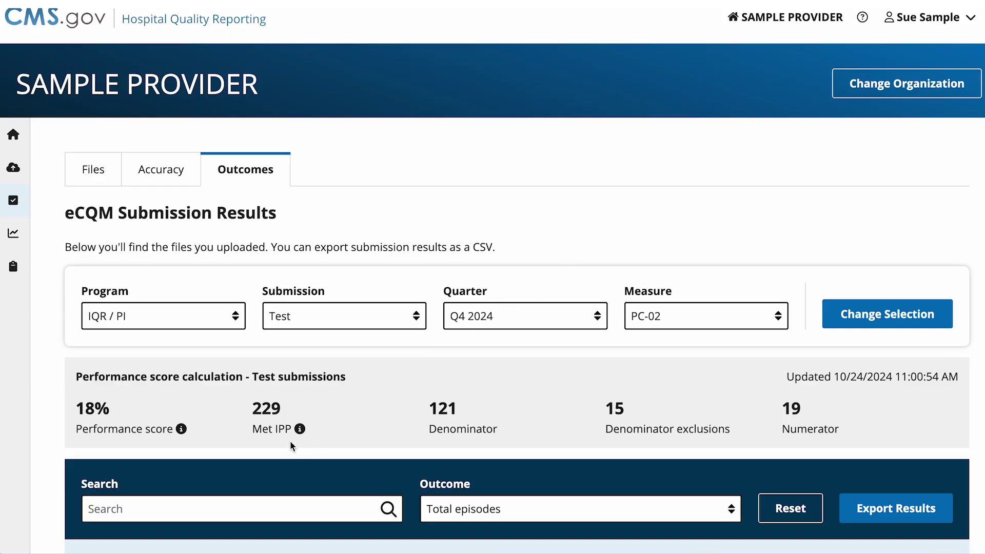
click(299, 431)
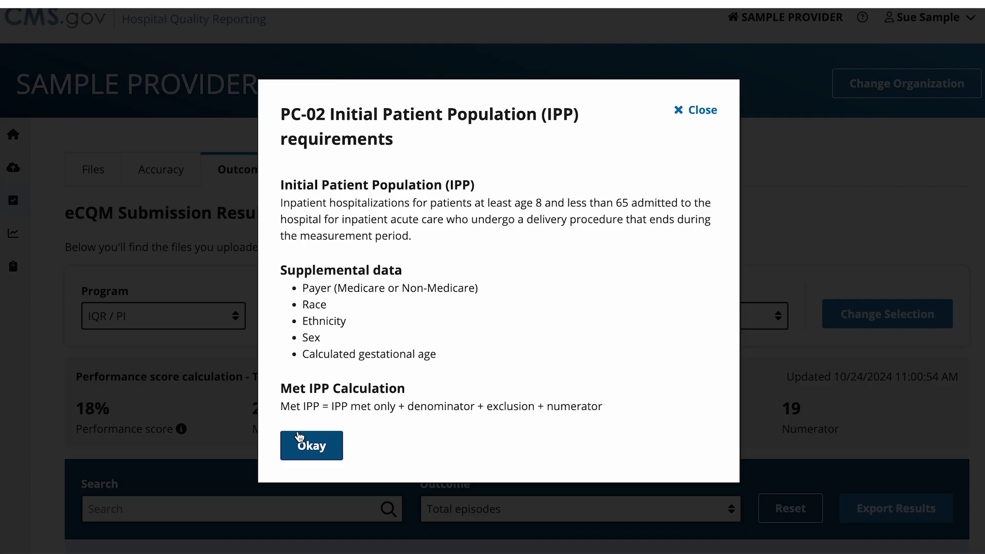
click(696, 113)
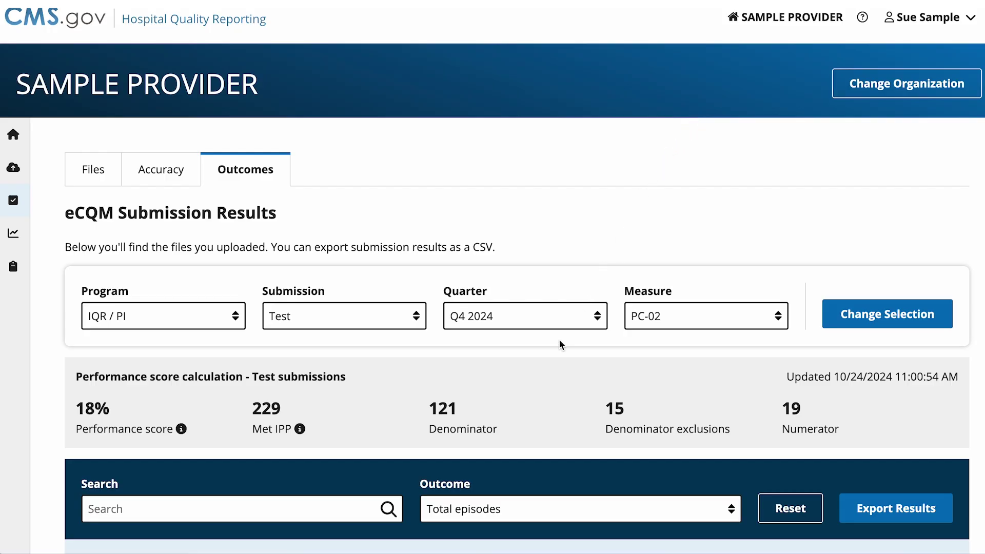
Switch the submission type to Production and reload the results
click(416, 318)
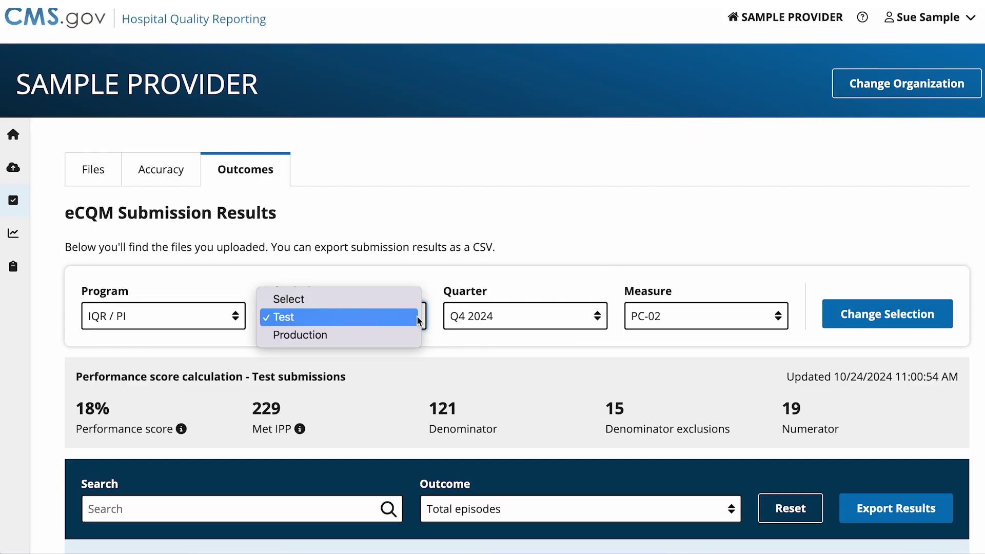
click(409, 335)
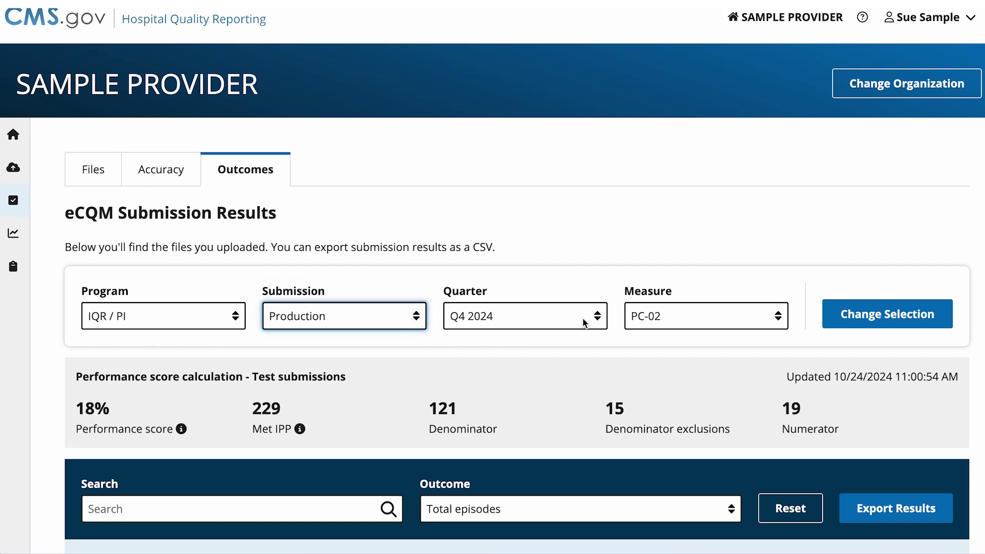
click(842, 318)
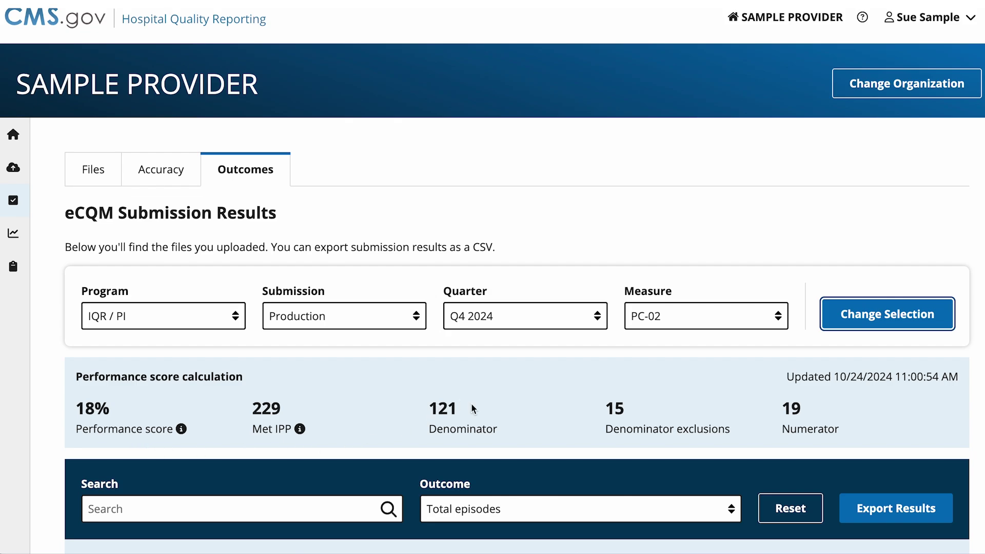
Load All Measures for Q4 2024 and open the per-measure performance summary
click(675, 323)
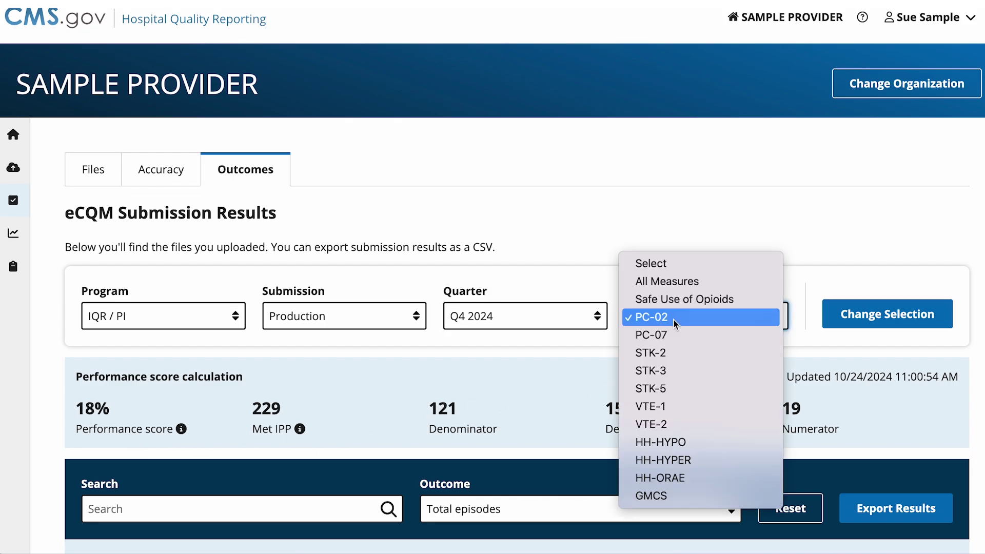
click(665, 283)
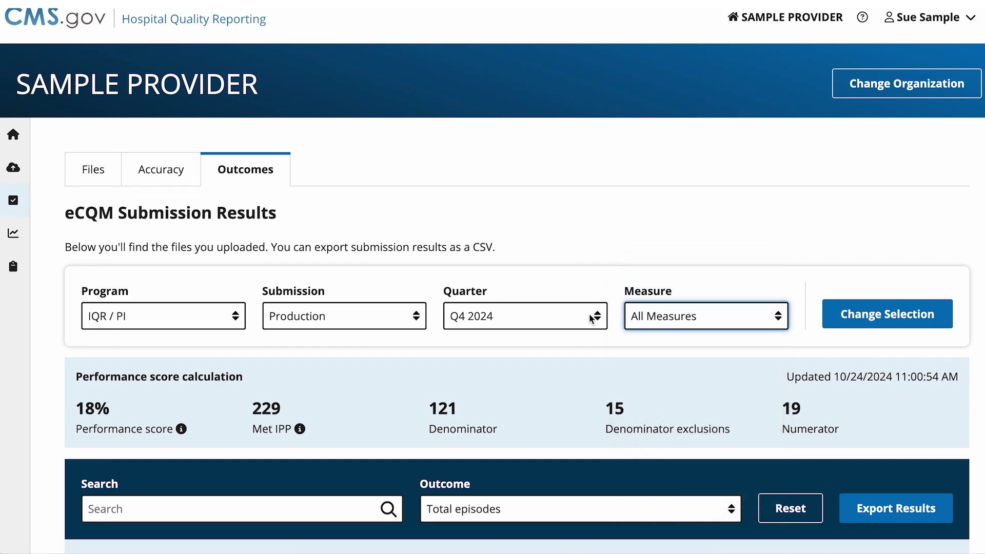
click(598, 318)
click(589, 318)
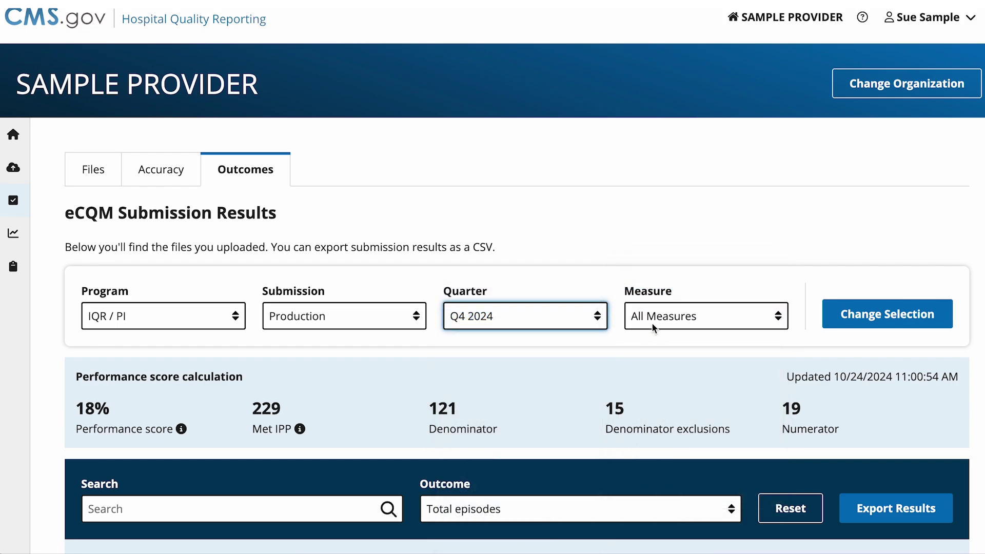
click(875, 322)
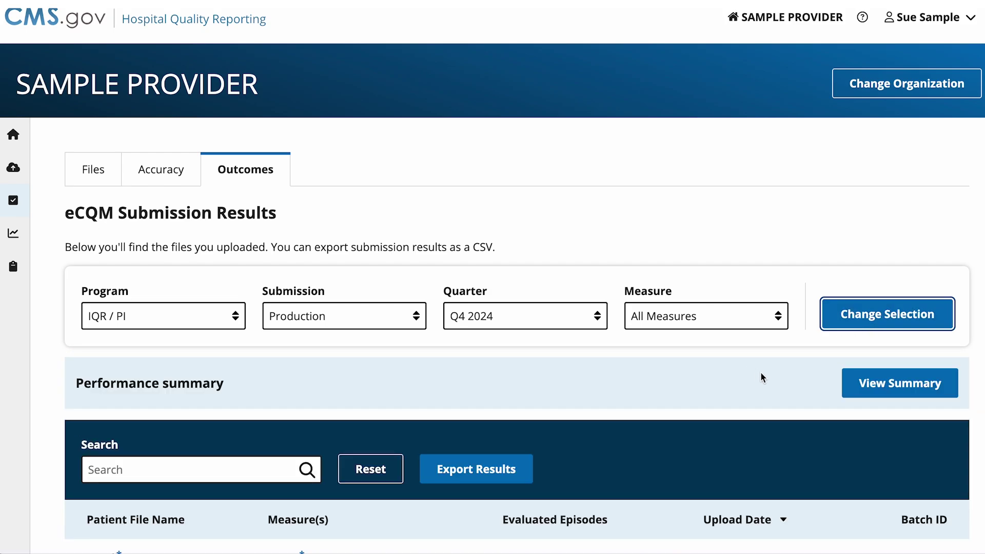
click(881, 392)
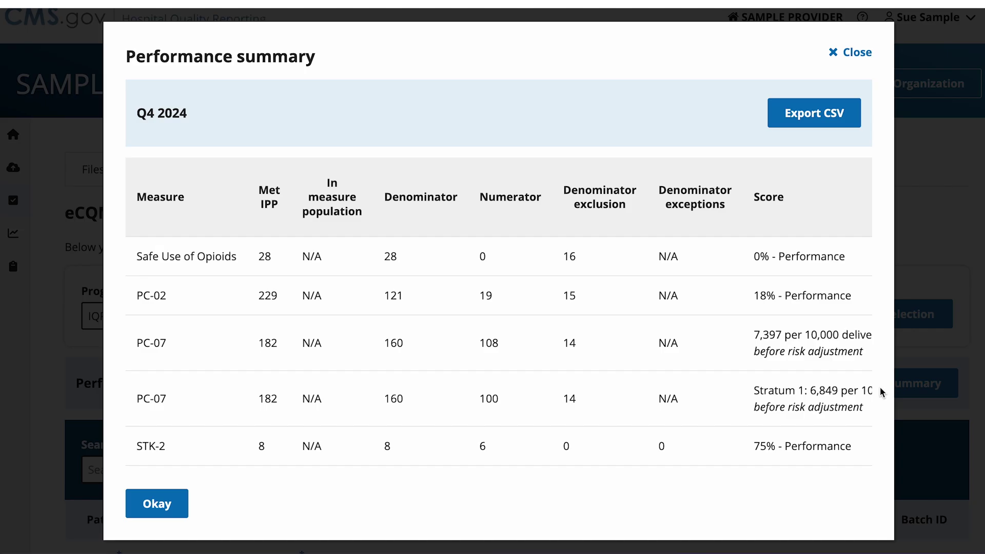